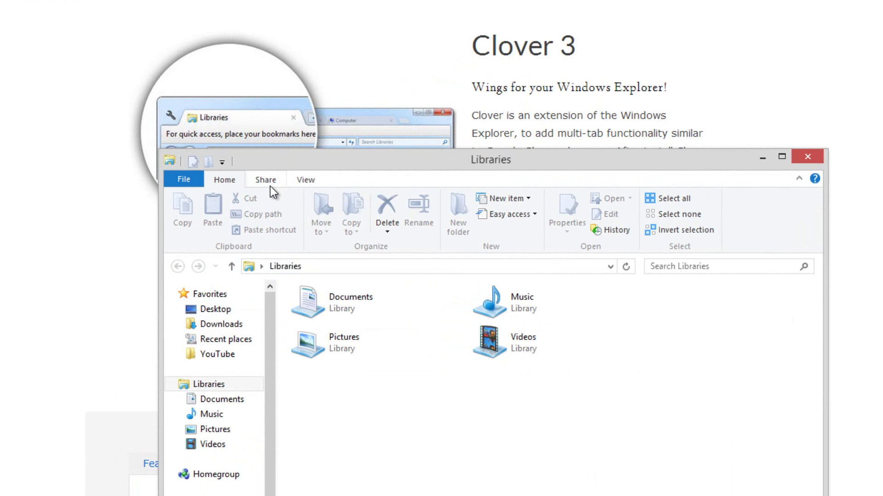
Step: Look through the Libraries window's Share and View ribbon commands, then return to Home
{"action": "left_click", "coordinate": [269, 183]}
{"action": "left_click", "coordinate": [305, 182]}
{"action": "left_click", "coordinate": [230, 183]}
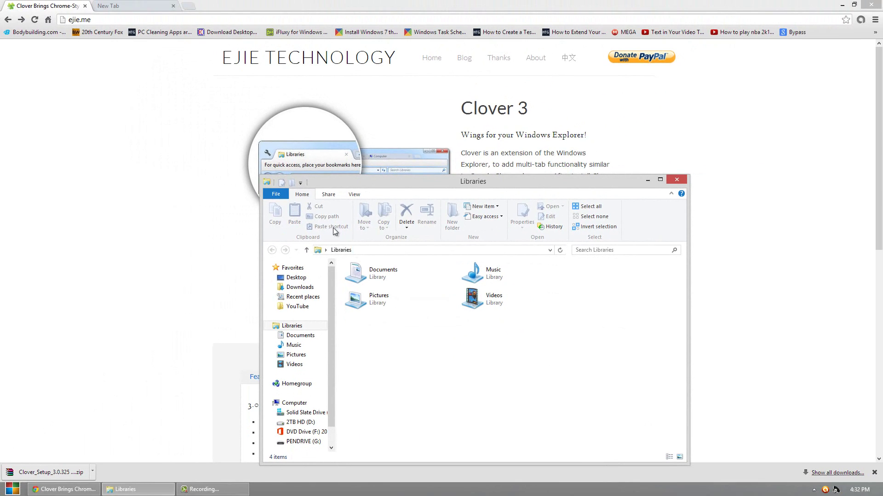
Step: Bring Chrome forward and settle on the Clover 3 page on ejie.me rather than New Tab
{"action": "left_click", "coordinate": [166, 107]}
{"action": "left_click", "coordinate": [124, 6]}
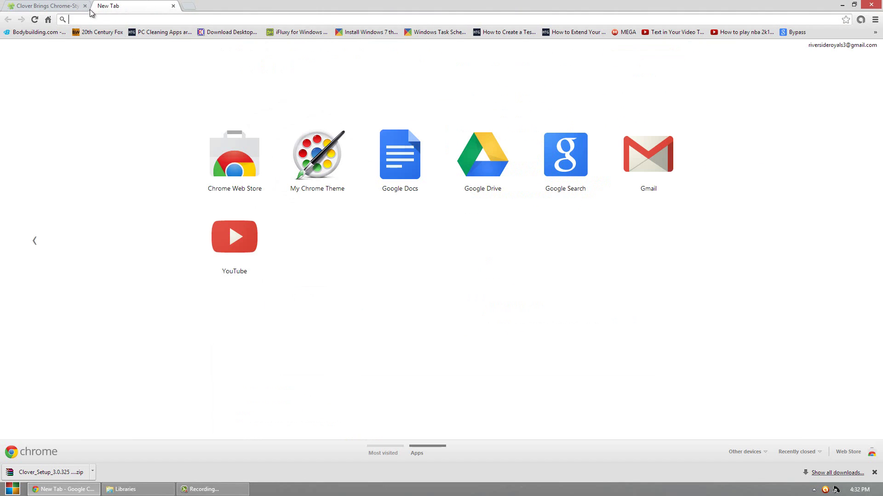
{"action": "left_click", "coordinate": [61, 8]}
{"action": "left_click", "coordinate": [111, 6]}
{"action": "left_click", "coordinate": [36, 6]}
{"action": "left_click", "coordinate": [138, 7]}
{"action": "left_click", "coordinate": [41, 7]}
{"action": "left_click", "coordinate": [110, 9]}
{"action": "left_click", "coordinate": [81, 7]}
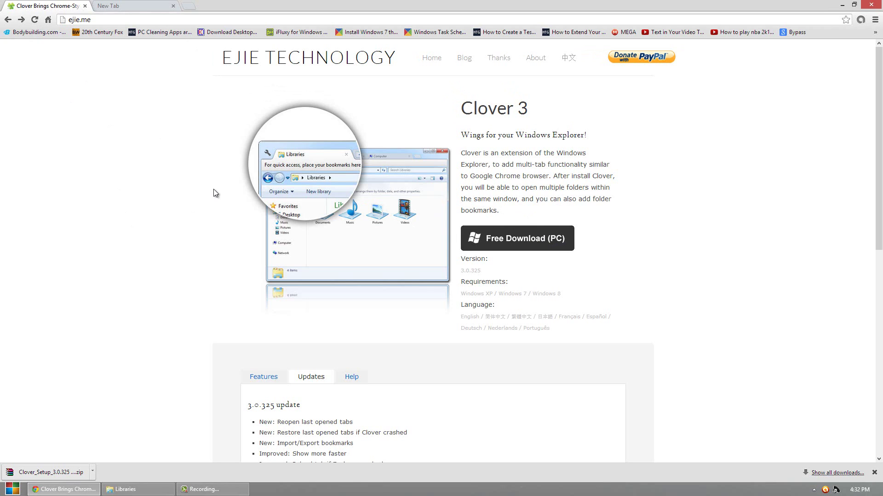
Step: Run Clover_Setup.exe from the downloaded zip, then minimize Chrome and close WinRAR
{"action": "left_click", "coordinate": [52, 474]}
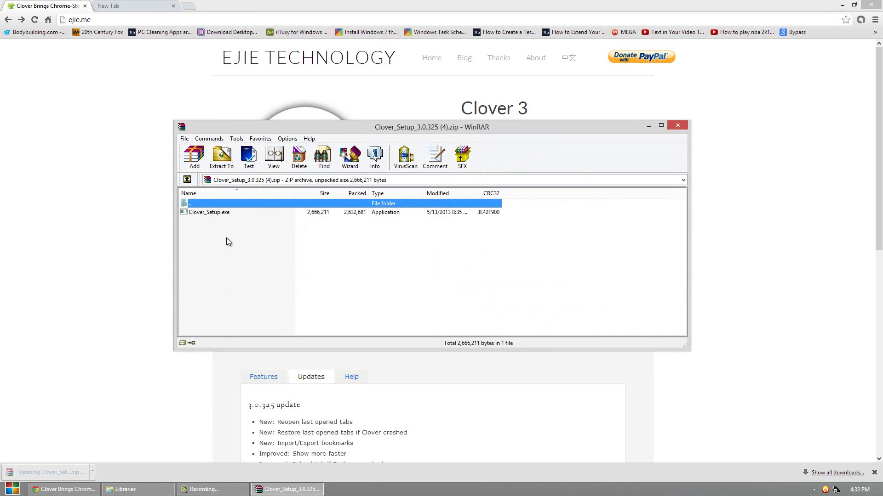
{"action": "double_click", "coordinate": [217, 213]}
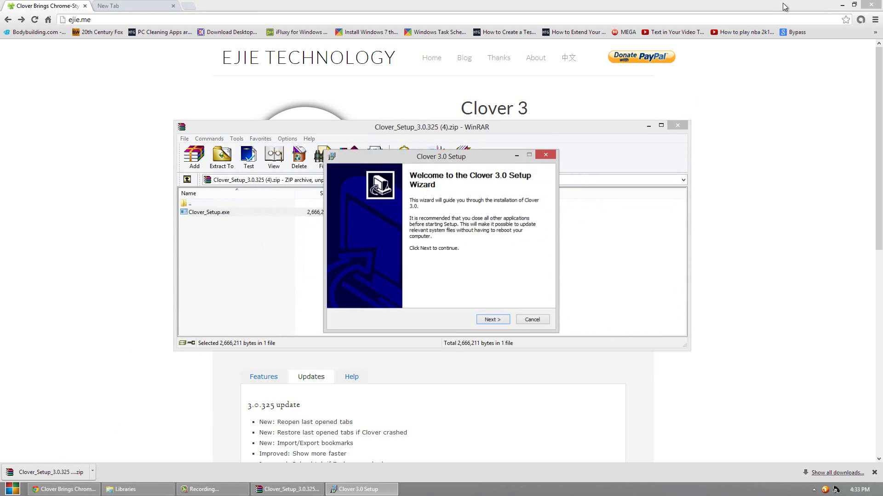
{"action": "left_click", "coordinate": [842, 5]}
{"action": "left_click", "coordinate": [684, 127]}
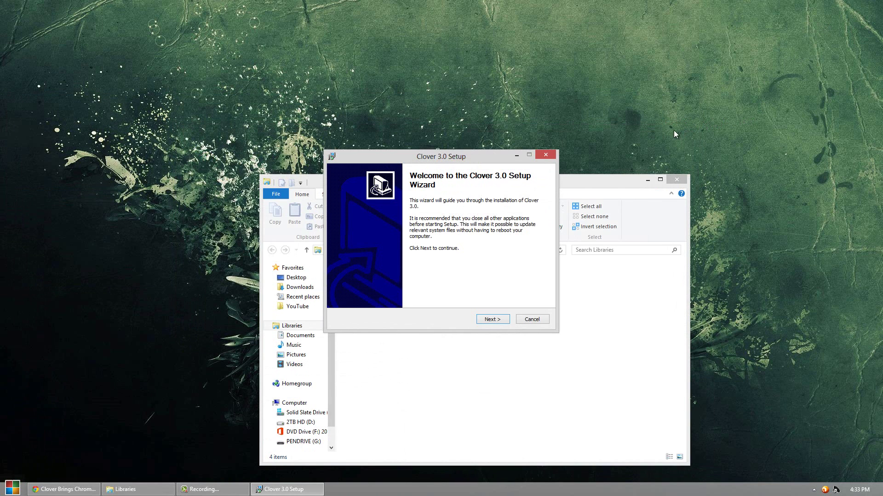
Step: Advance the Clover 3.0 Setup wizard past the welcome page to the install location
{"action": "left_click", "coordinate": [498, 317]}
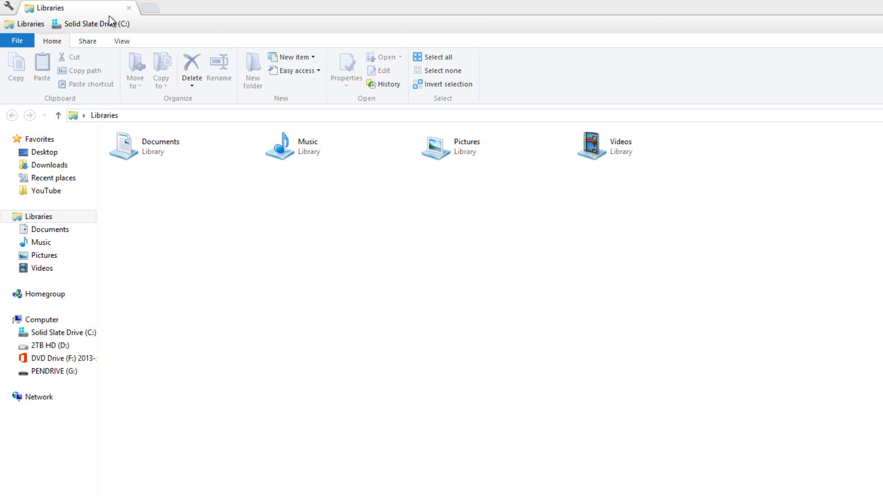
Step: Open a second tab on the Solid Slate Drive (C:) bookmark beside Libraries
{"action": "left_click", "coordinate": [157, 7]}
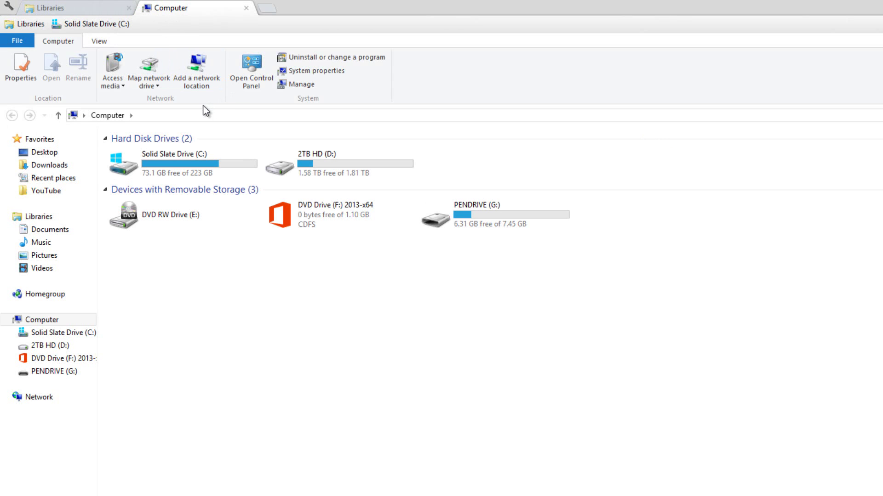
{"action": "left_click", "coordinate": [72, 24]}
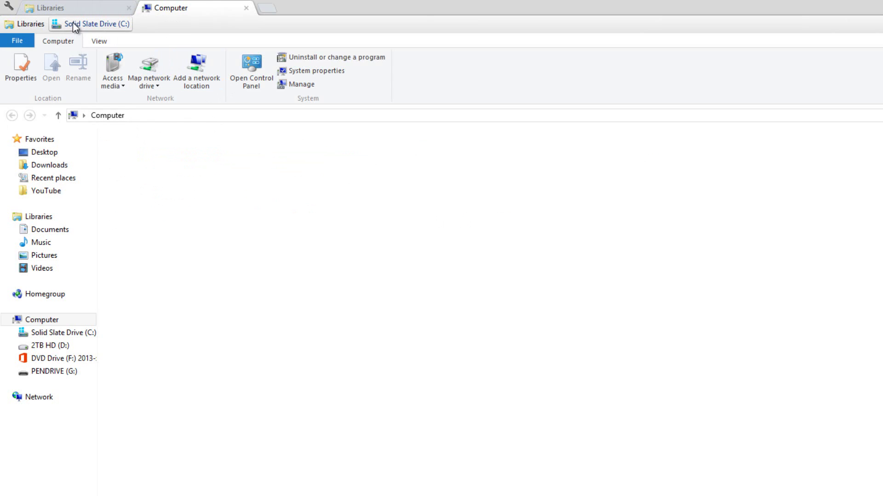
{"action": "left_click", "coordinate": [70, 5]}
{"action": "left_click", "coordinate": [175, 8]}
{"action": "left_click", "coordinate": [103, 7]}
{"action": "left_click", "coordinate": [179, 14]}
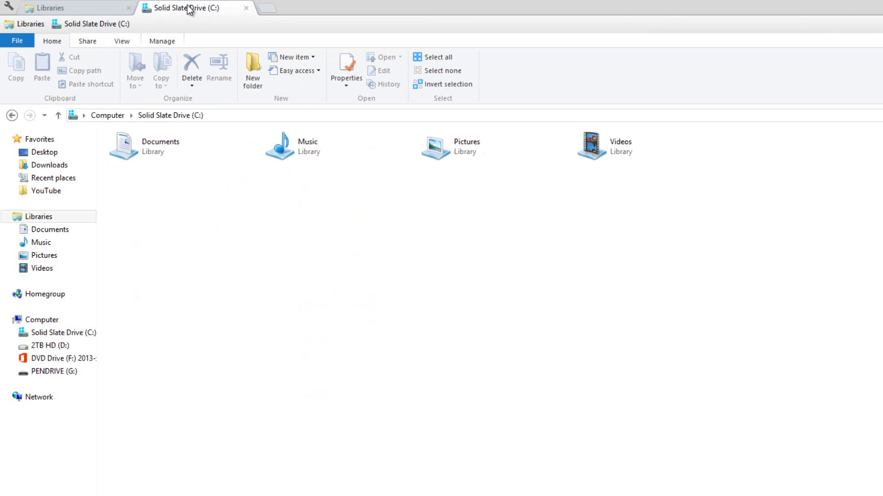
Step: Detach the C: drive tab into its own window, then drag it back into the tab bar
{"action": "left_click_drag", "start_coordinate": [189, 14], "coordinate": [244, 37]}
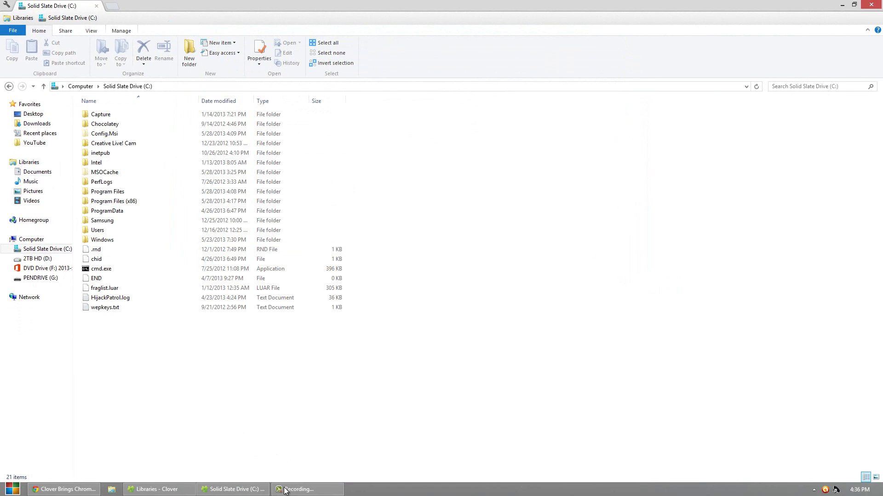
{"action": "left_click", "coordinate": [184, 494]}
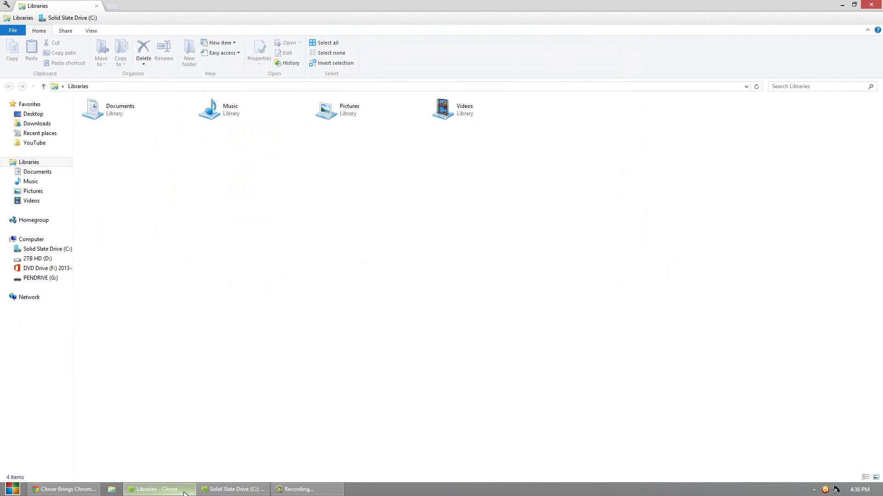
{"action": "left_click", "coordinate": [205, 493]}
{"action": "left_click", "coordinate": [205, 493]}
{"action": "left_click", "coordinate": [205, 493]}
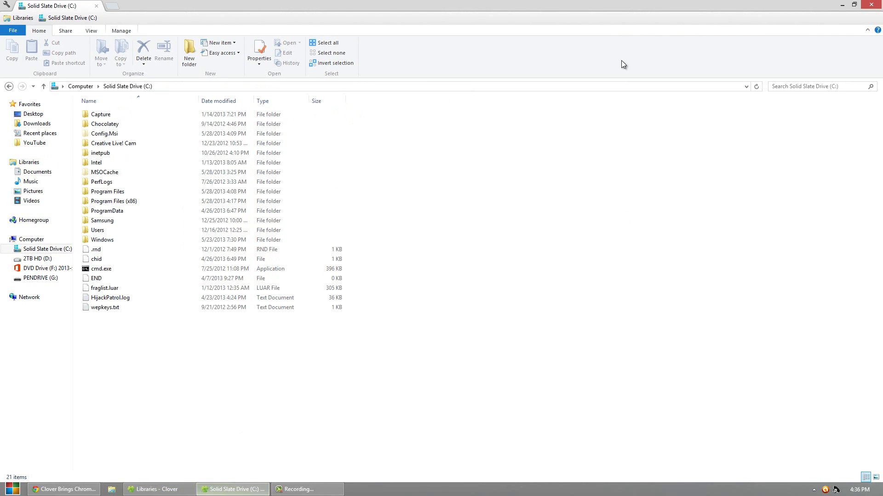
{"action": "left_click", "coordinate": [854, 5]}
{"action": "left_click_drag", "start_coordinate": [255, 64], "coordinate": [133, 12]}
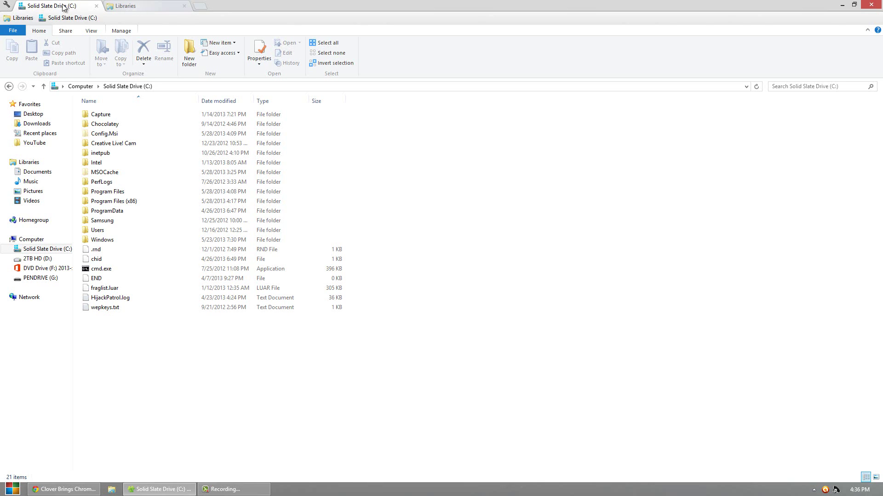
{"action": "left_click", "coordinate": [8, 7]}
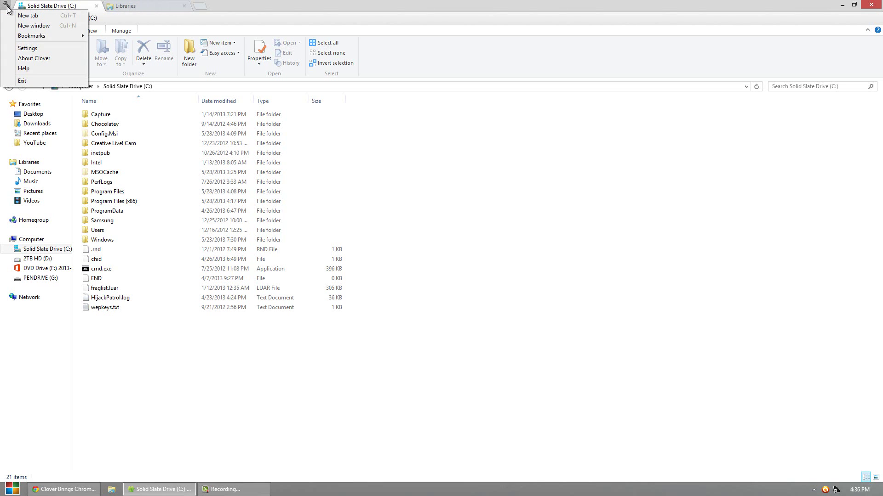
{"action": "left_click", "coordinate": [48, 50]}
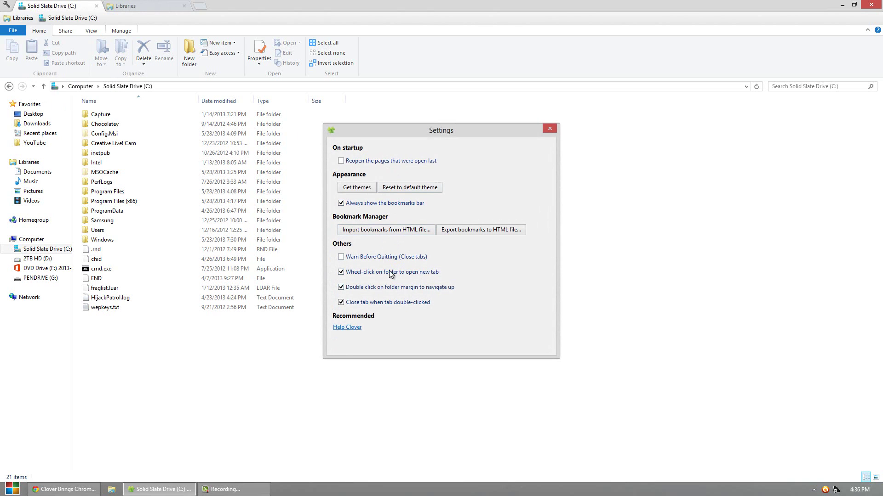
{"action": "left_click", "coordinate": [548, 130]}
{"action": "left_click", "coordinate": [7, 4]}
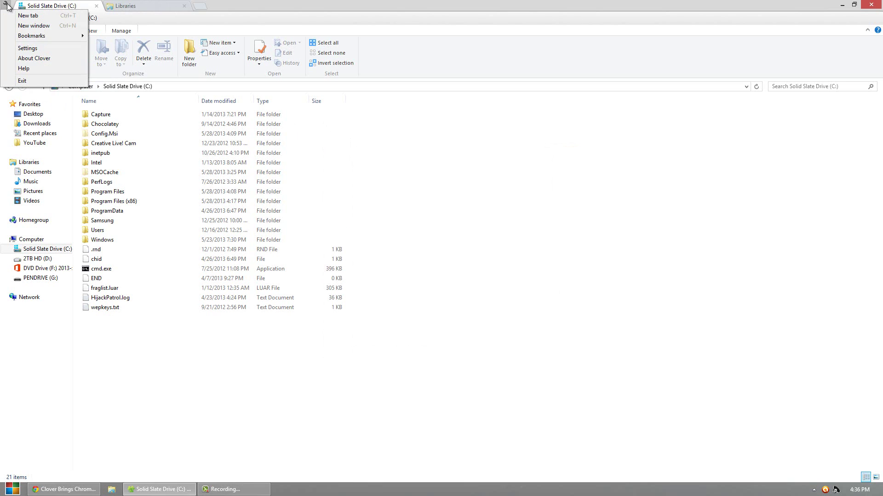
{"action": "mouse_move", "coordinate": [29, 40]}
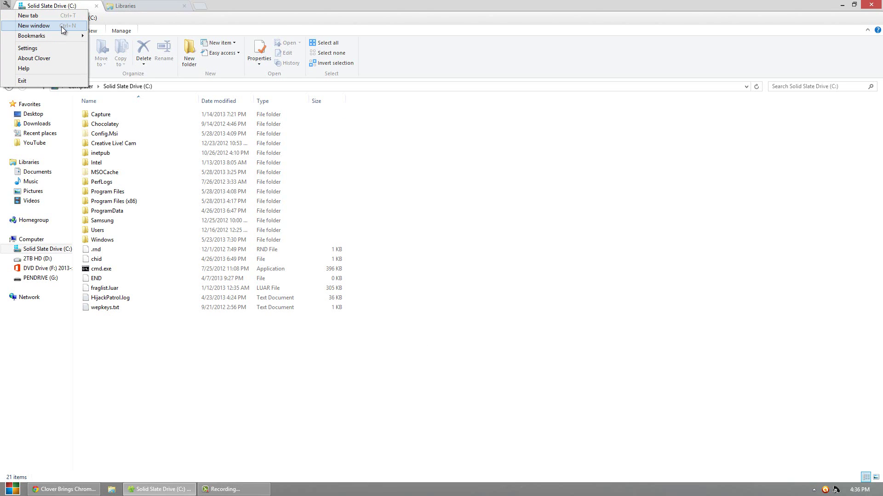
{"action": "left_click", "coordinate": [487, 321]}
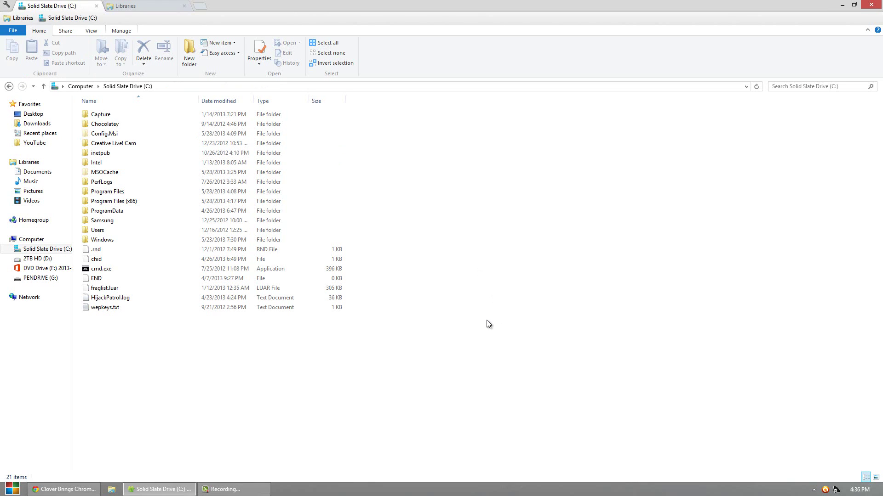
Step: Bookmark the Documents library to the Bookmarks bar folder with Ctrl+D
{"action": "left_click", "coordinate": [147, 6]}
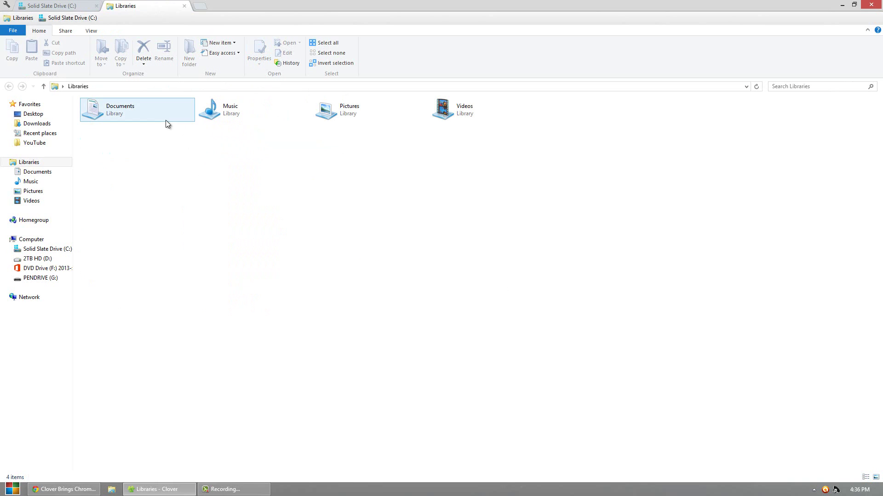
{"action": "double_click", "coordinate": [154, 114]}
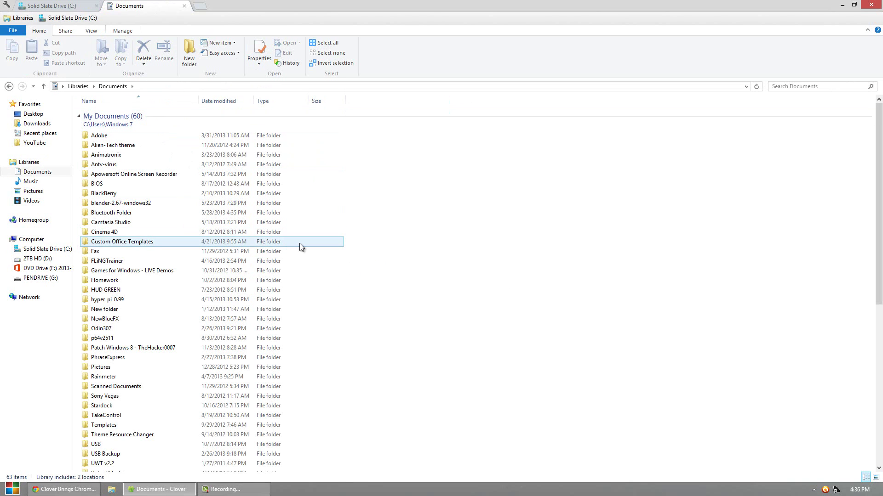
{"action": "key", "text": "ctrl+d"}
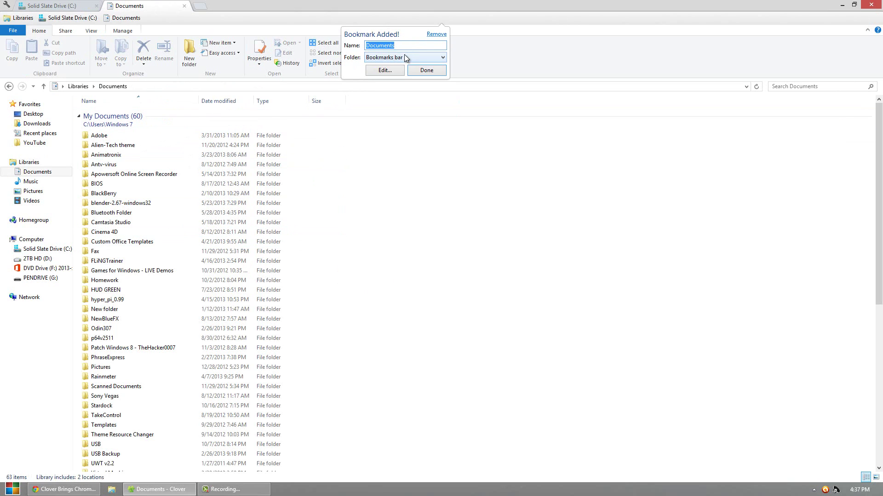
{"action": "left_click", "coordinate": [389, 59]}
{"action": "left_click", "coordinate": [389, 65]}
{"action": "left_click", "coordinate": [424, 70]}
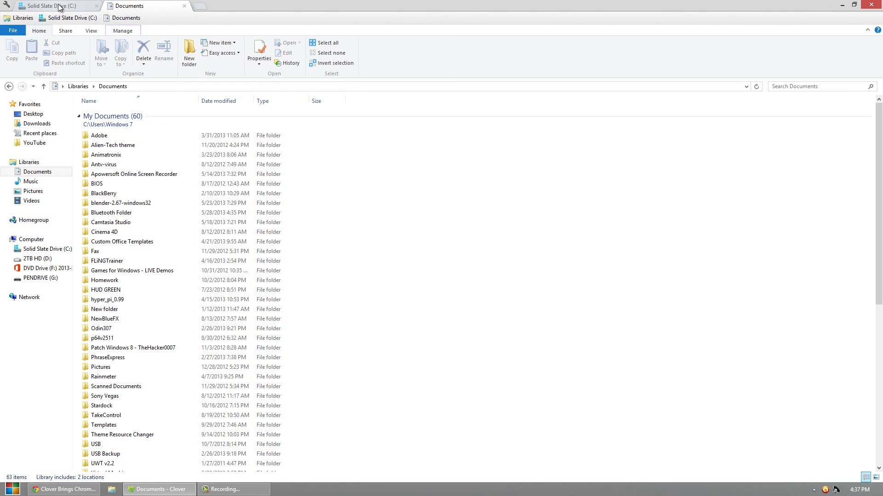
Step: Close the Documents tab, test the new Documents bookmark, and go back to C:
{"action": "left_click", "coordinate": [184, 6]}
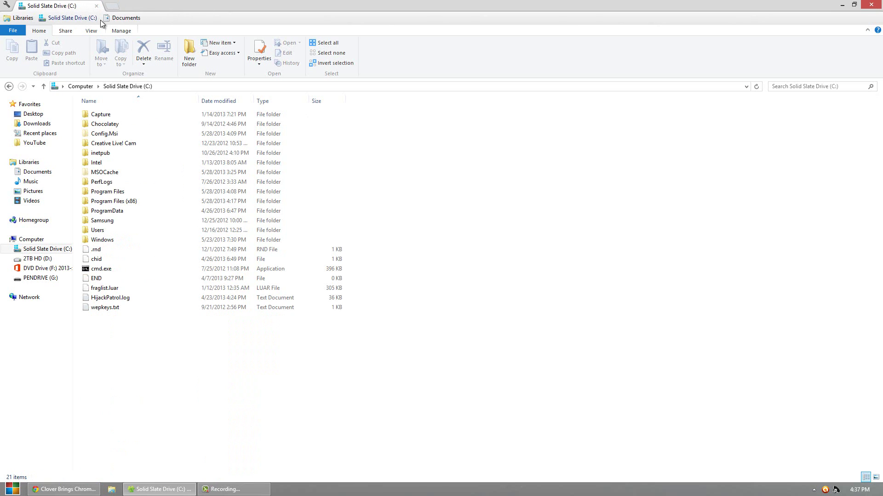
{"action": "left_click", "coordinate": [114, 23]}
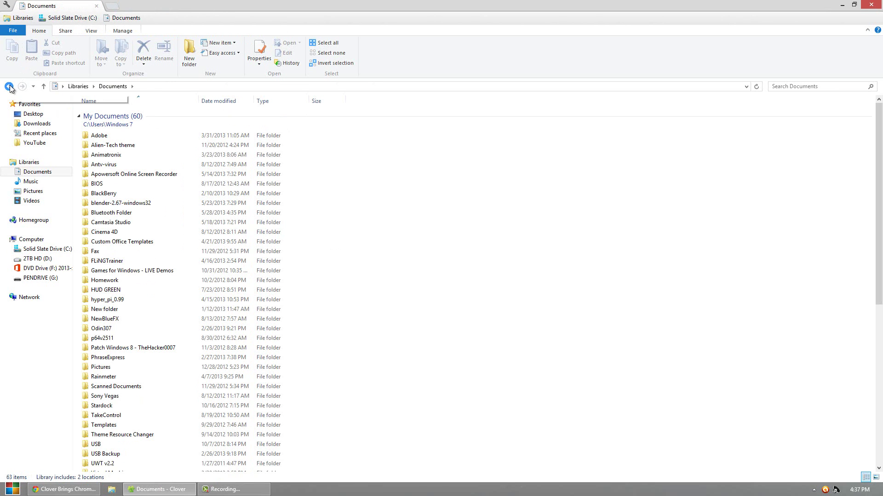
{"action": "left_click", "coordinate": [9, 87]}
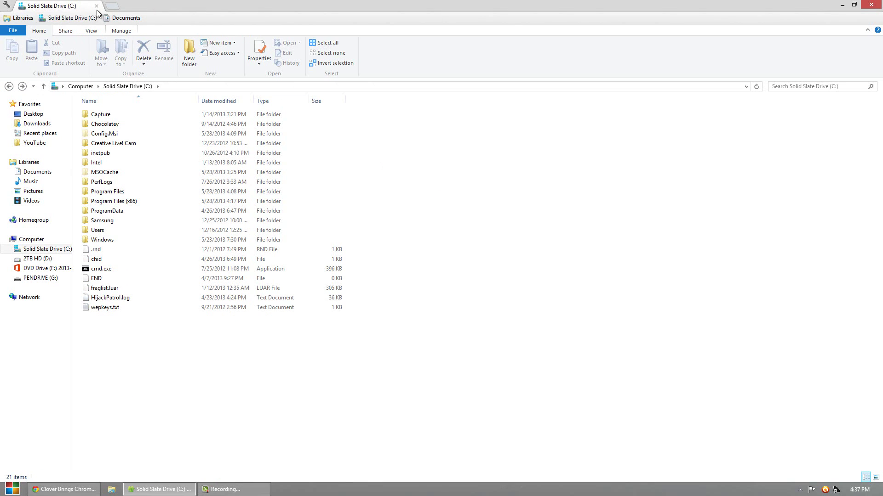
Step: Add a new tab showing Computer's drives next to the Solid Slate Drive (C:) tab
{"action": "left_click", "coordinate": [113, 5]}
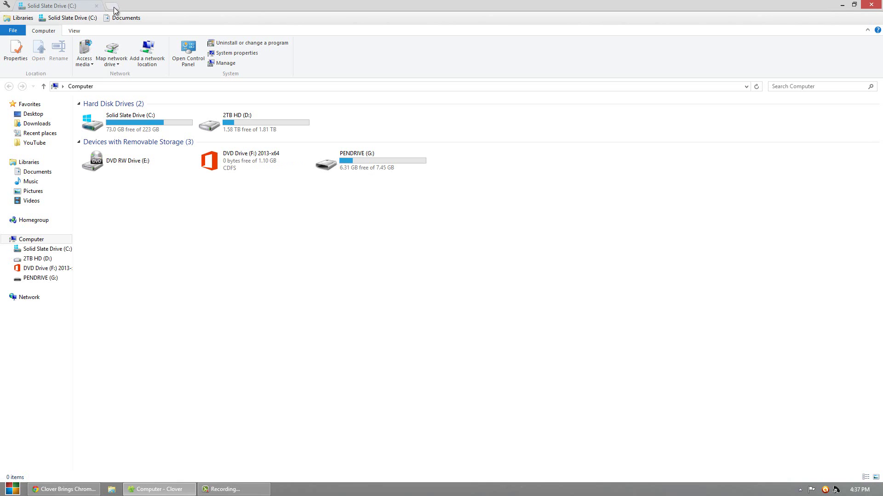